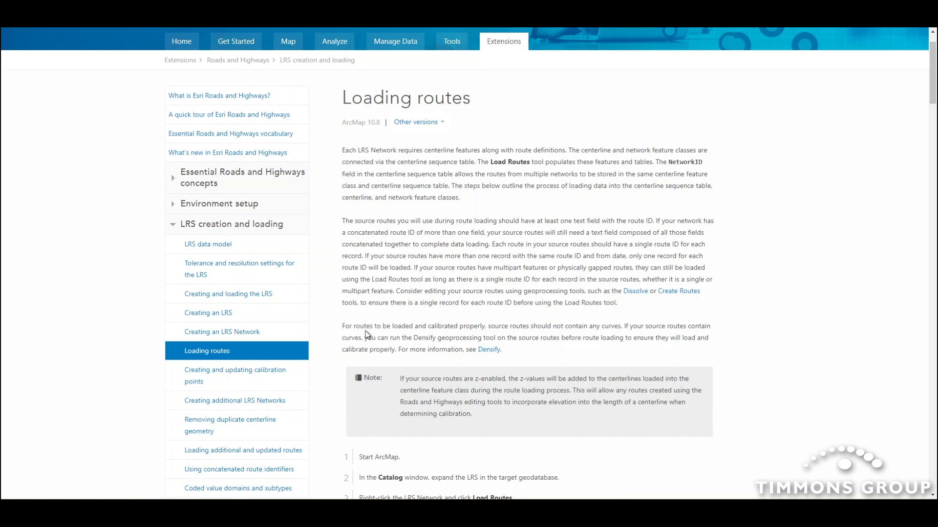
- Highlight the note that source routes must not curve, then pan to another area of routes
{"action": "left_click_drag", "start_coordinate": [343, 328], "coordinate": [629, 327]}
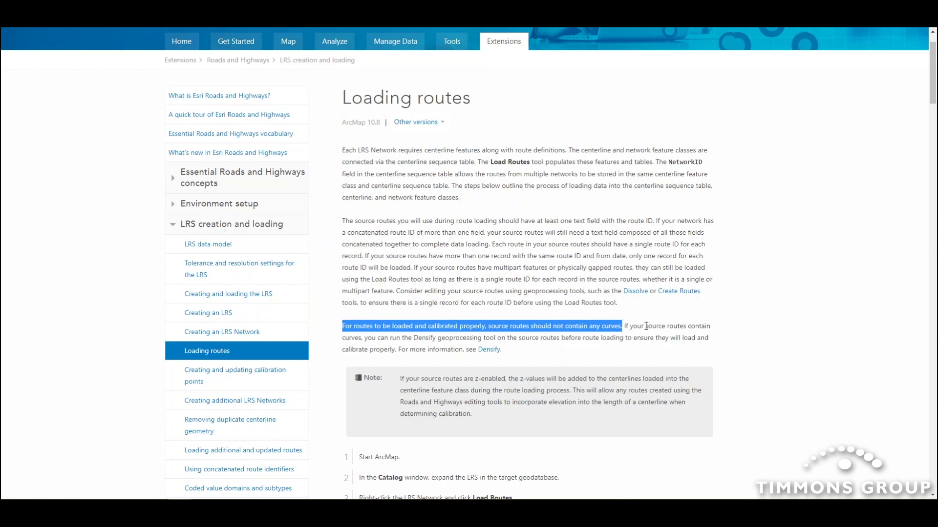
{"action": "left_click", "coordinate": [389, 333]}
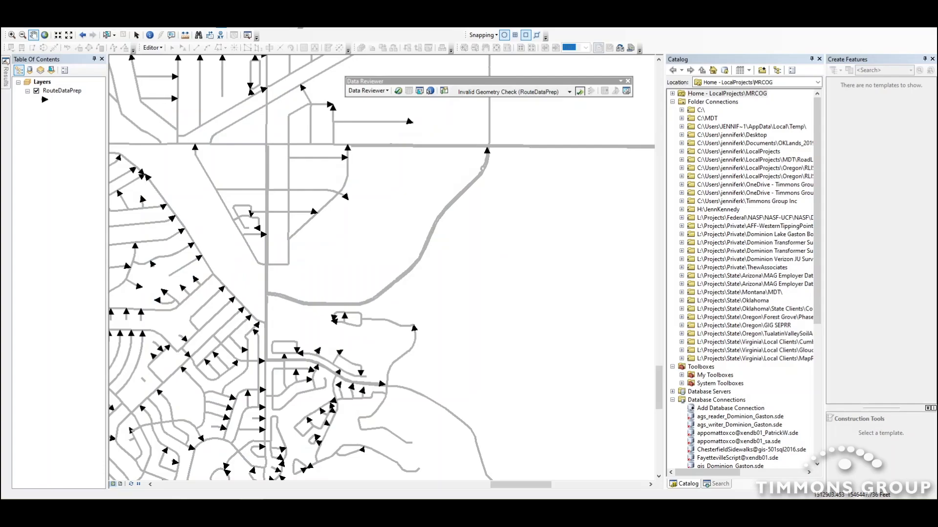
{"action": "left_click_drag", "start_coordinate": [430, 244], "coordinate": [499, 223]}
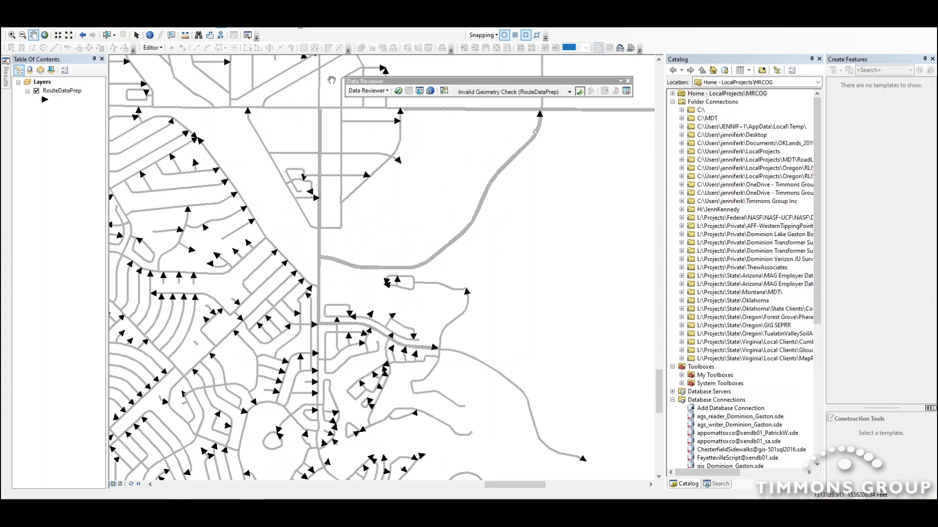
- Nudge the Data Reviewer toolbar into place and show its list of available checks
{"action": "mouse_move", "coordinate": [376, 83]}
{"action": "left_mouse_down"}
{"action": "mouse_move", "coordinate": [338, 76]}
{"action": "mouse_move", "coordinate": [365, 83]}
{"action": "left_mouse_up"}
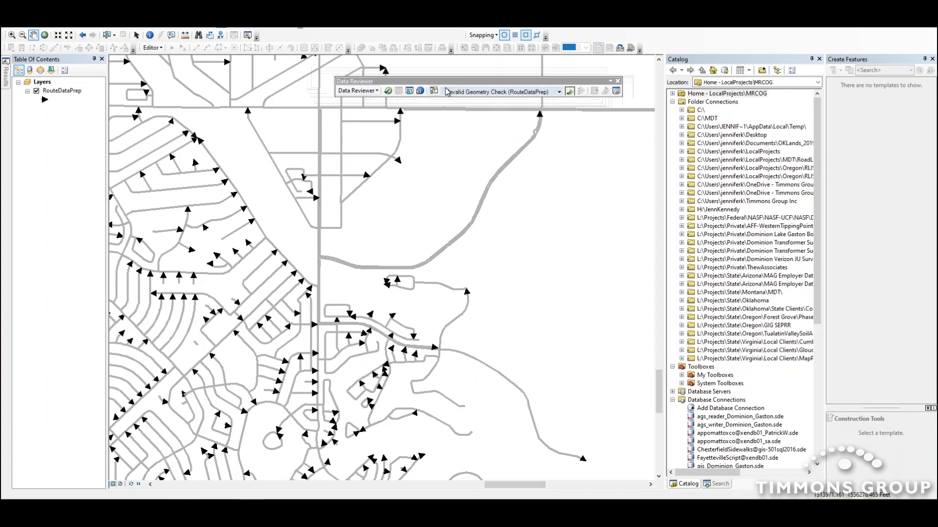
{"action": "left_click_drag", "start_coordinate": [513, 85], "coordinate": [529, 84]}
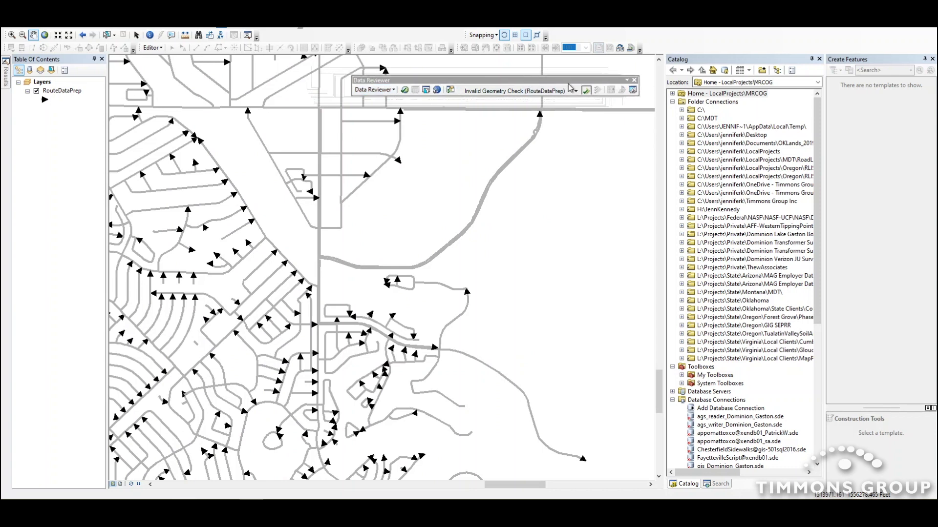
{"action": "left_click", "coordinate": [576, 91]}
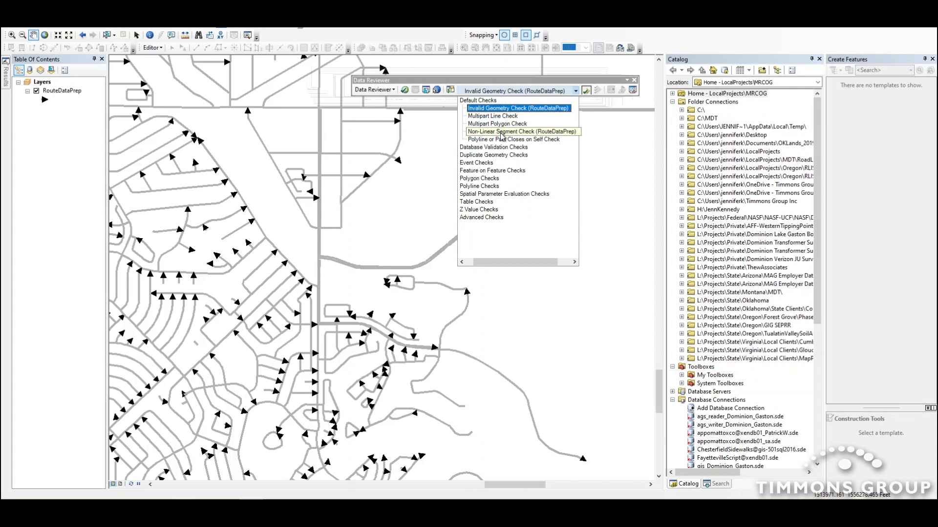
- Configure a Non-Linear Segment Check with RouteDataPrep as its feature class
{"action": "left_click", "coordinate": [535, 132]}
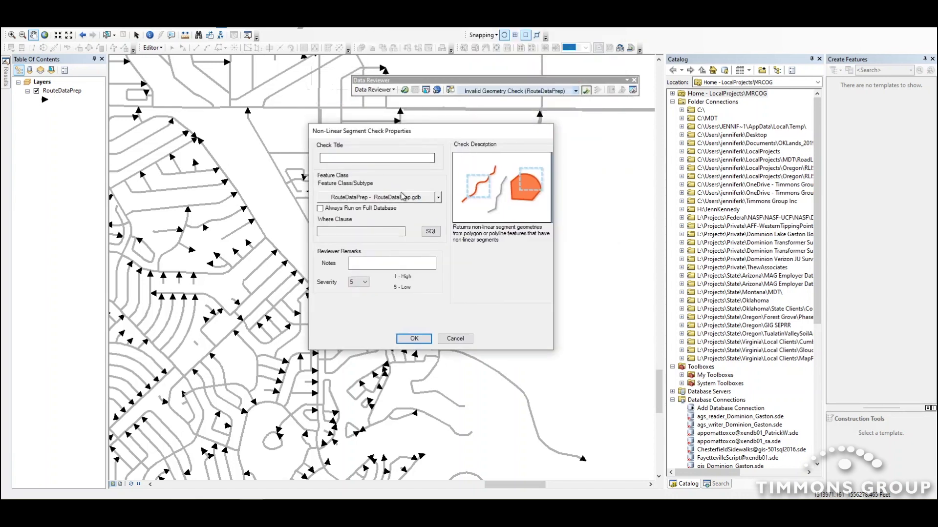
{"action": "left_click", "coordinate": [438, 198]}
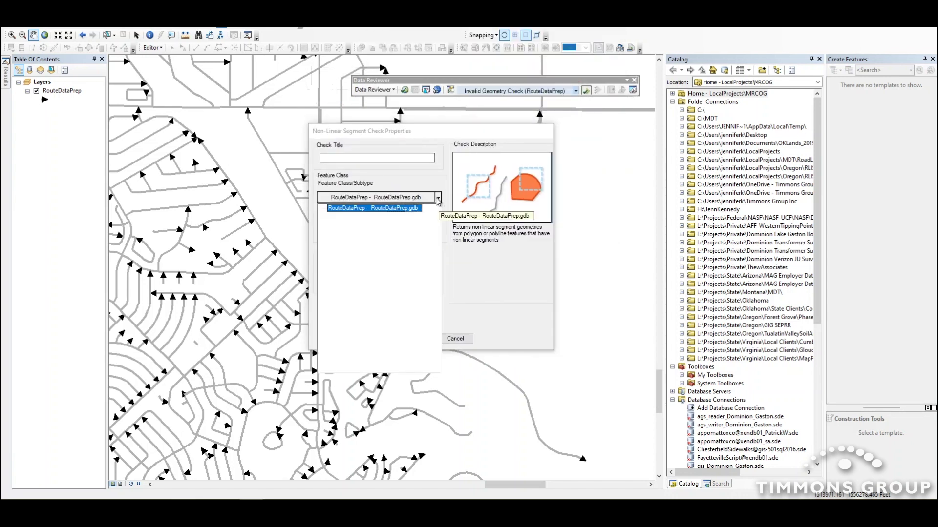
{"action": "left_click", "coordinate": [409, 212]}
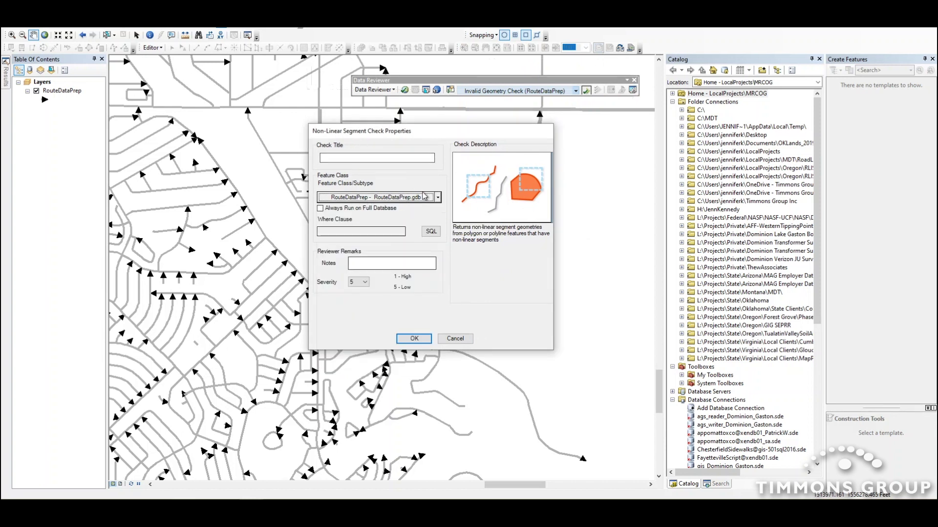
{"action": "left_click_drag", "start_coordinate": [392, 131], "coordinate": [406, 123]}
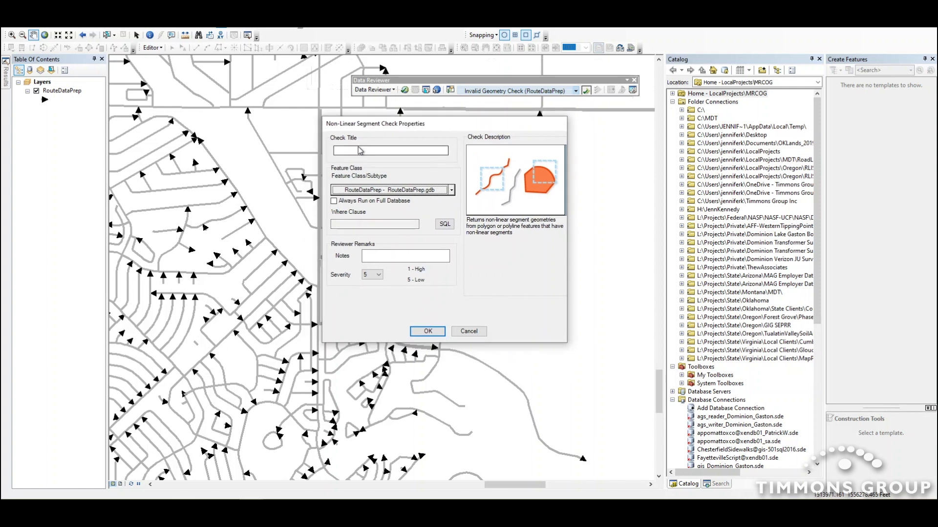
{"action": "left_click", "coordinate": [344, 151]}
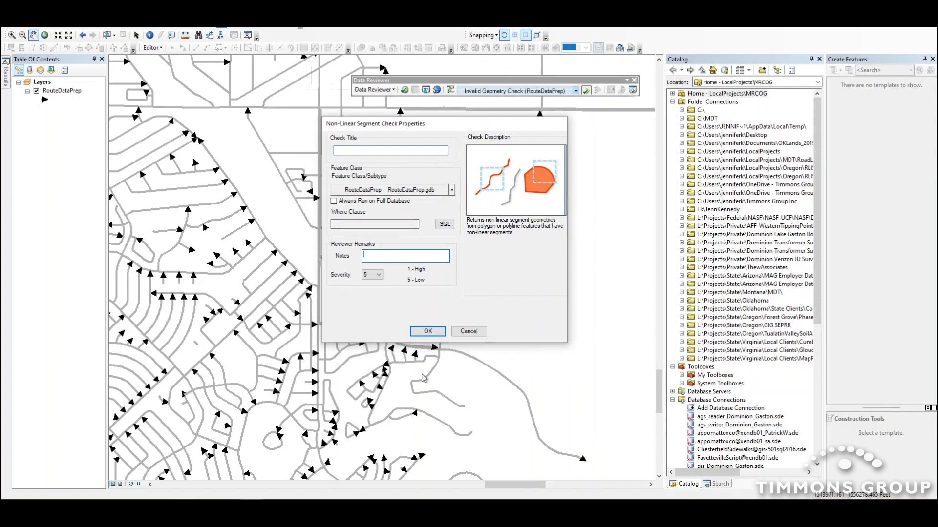
{"action": "left_click", "coordinate": [427, 332]}
- Run the Non-Linear Segment Check against the Full Database
{"action": "left_click", "coordinate": [586, 90]}
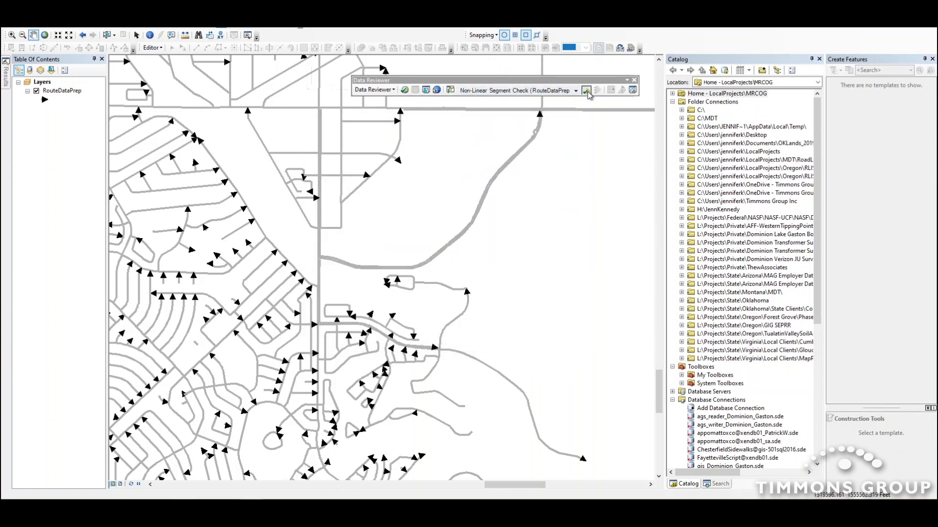
{"action": "left_click", "coordinate": [461, 91]}
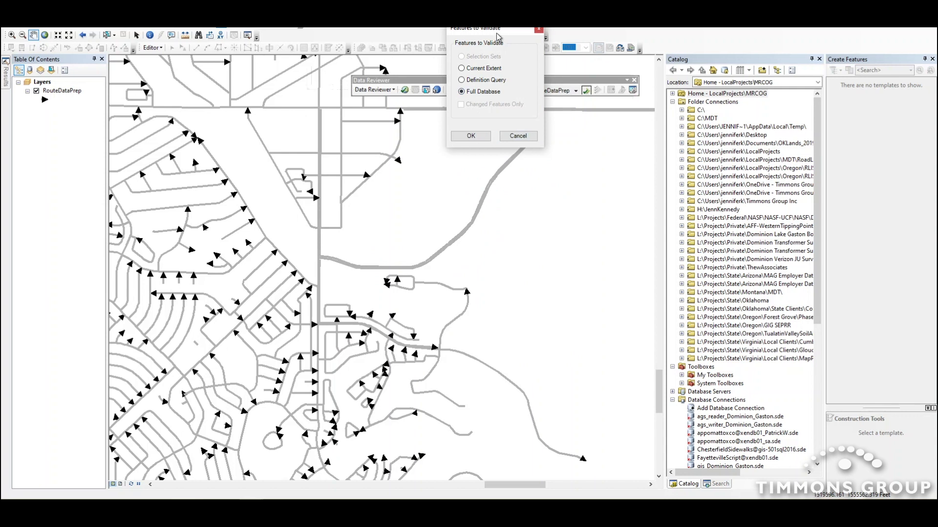
{"action": "left_click_drag", "start_coordinate": [496, 30], "coordinate": [481, 67]}
{"action": "left_click", "coordinate": [455, 174]}
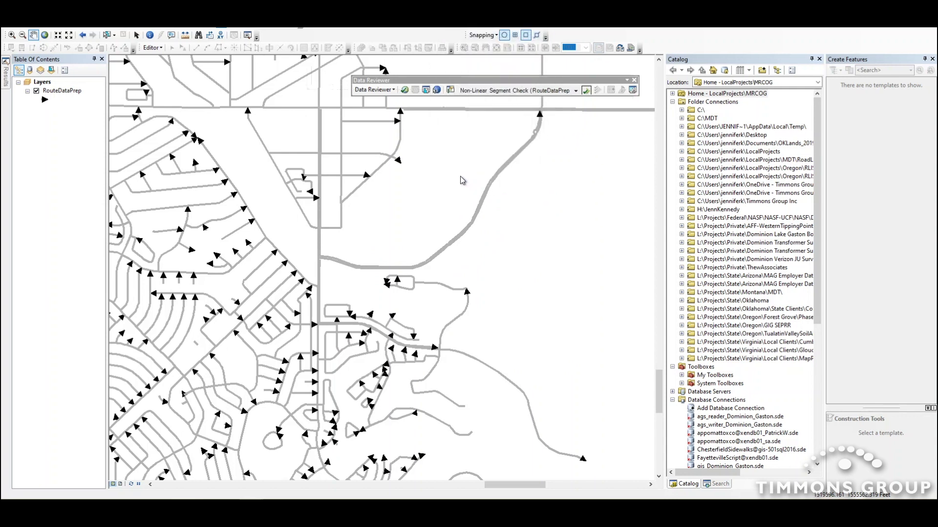
- Browse the one non-linear record, zoom to that curved route, and center it on the map
{"action": "left_click_drag", "start_coordinate": [460, 211], "coordinate": [444, 180]}
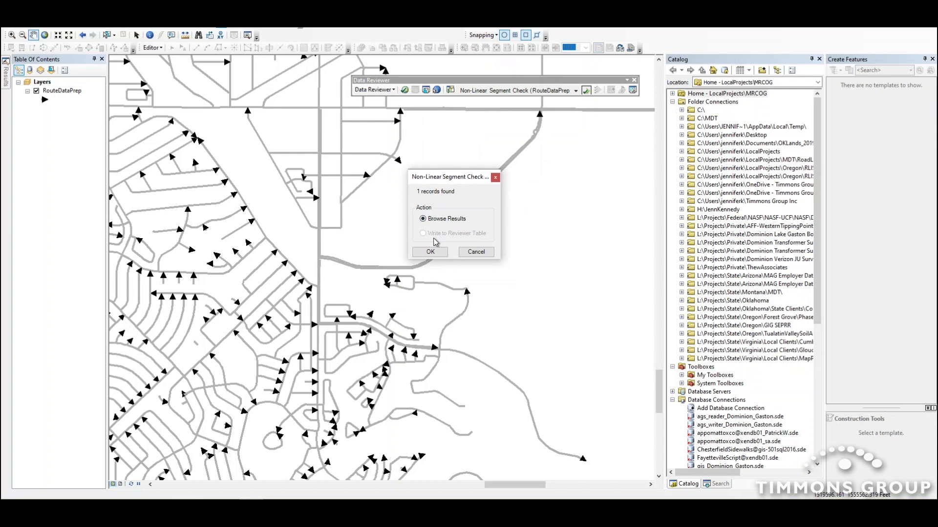
{"action": "left_click", "coordinate": [440, 257]}
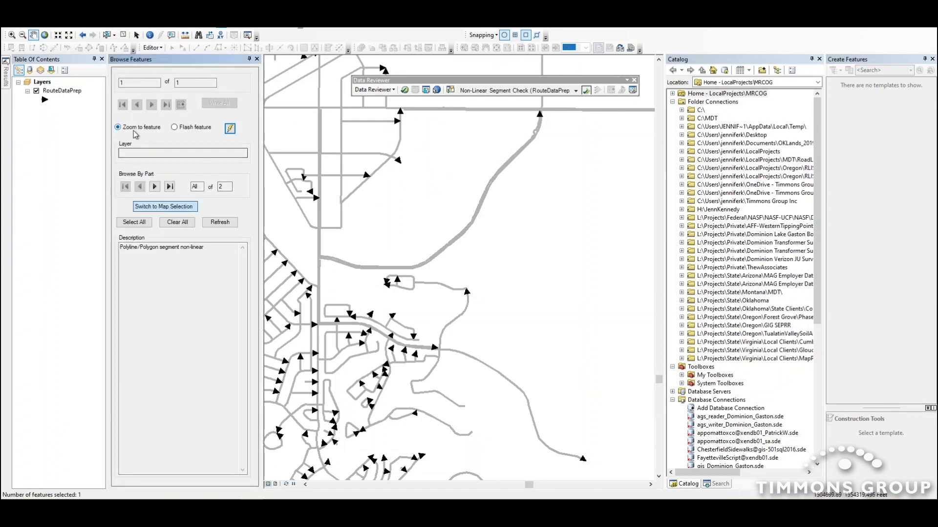
{"action": "left_click", "coordinate": [231, 129]}
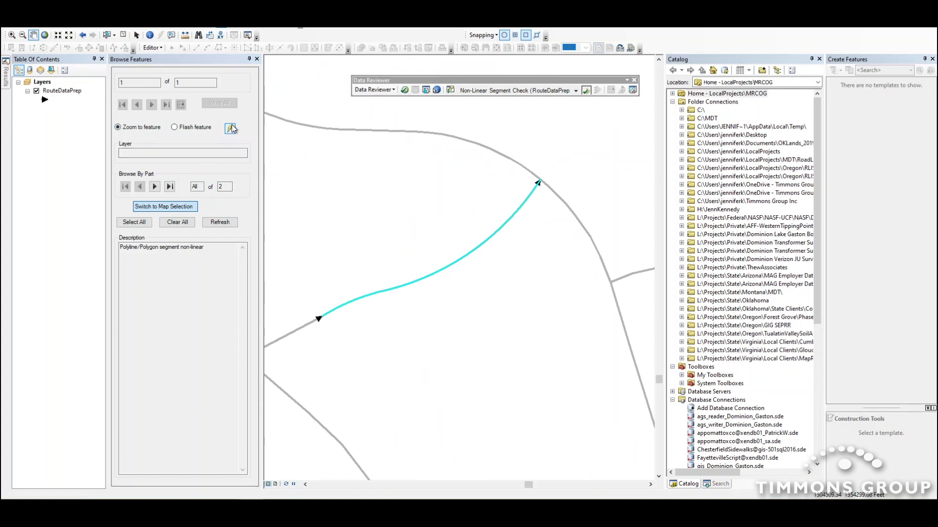
{"action": "left_click_drag", "start_coordinate": [479, 215], "coordinate": [502, 206]}
{"action": "left_click_drag", "start_coordinate": [433, 234], "coordinate": [465, 213]}
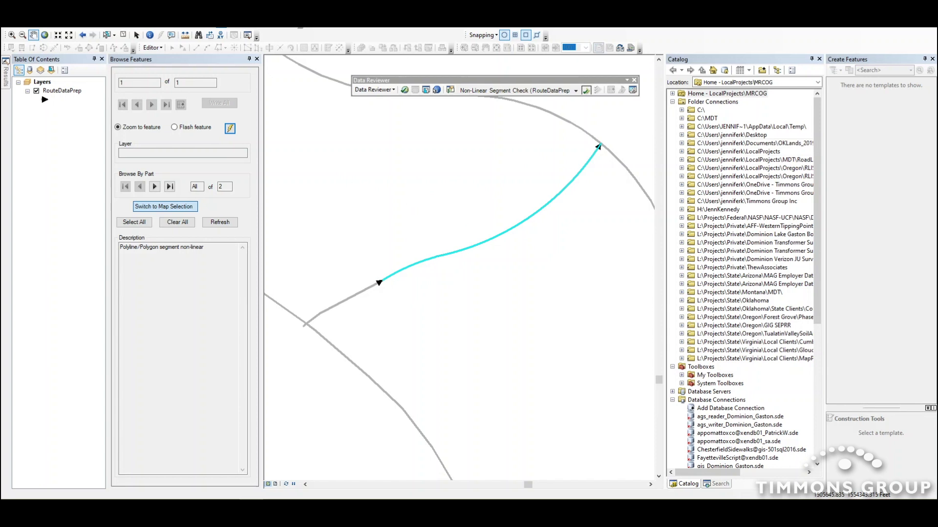
- Configure a Multipart Line Check with RouteDataPrep as its feature class
{"action": "left_click", "coordinate": [576, 91]}
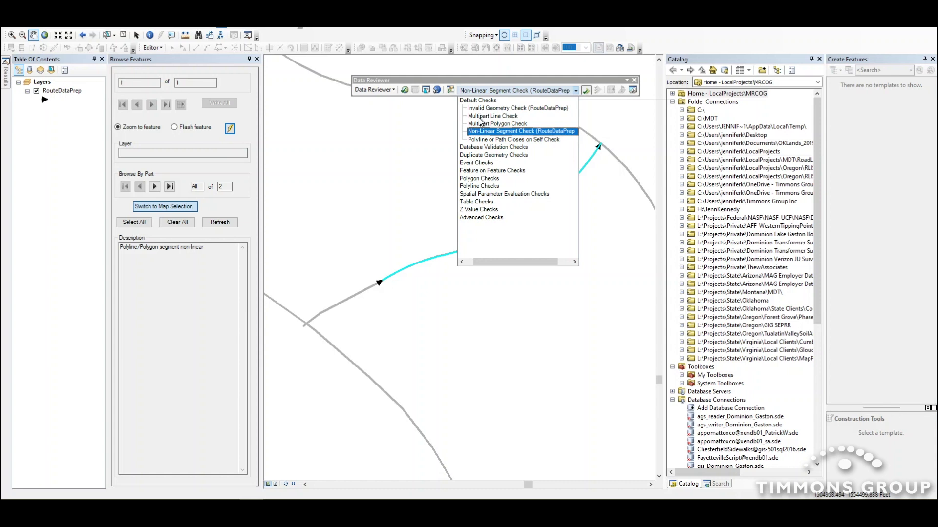
{"action": "double_click", "coordinate": [508, 117]}
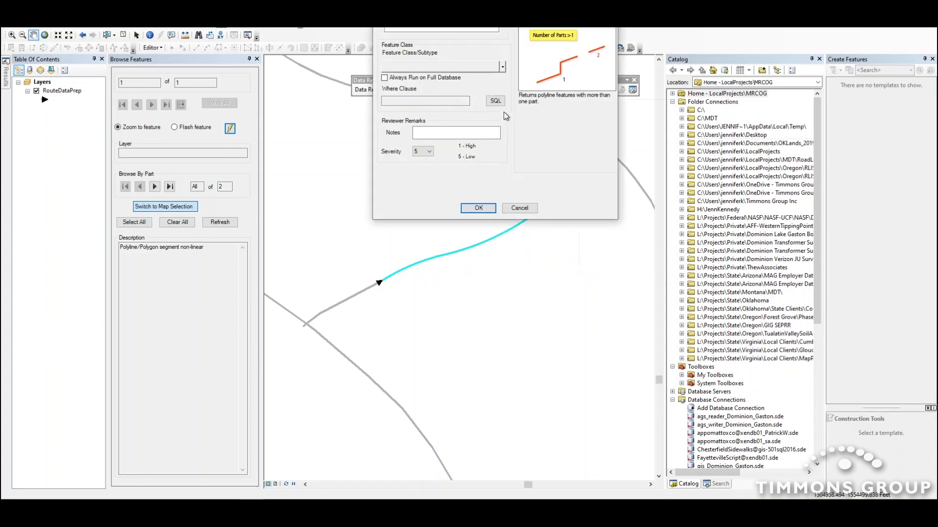
{"action": "left_click_drag", "start_coordinate": [488, 30], "coordinate": [421, 126]}
{"action": "left_click", "coordinate": [435, 178]}
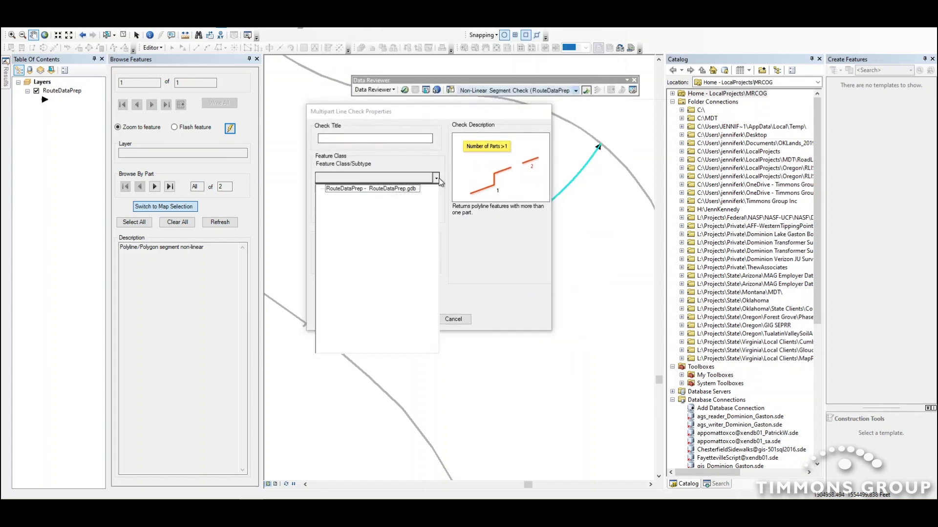
{"action": "left_click", "coordinate": [372, 192]}
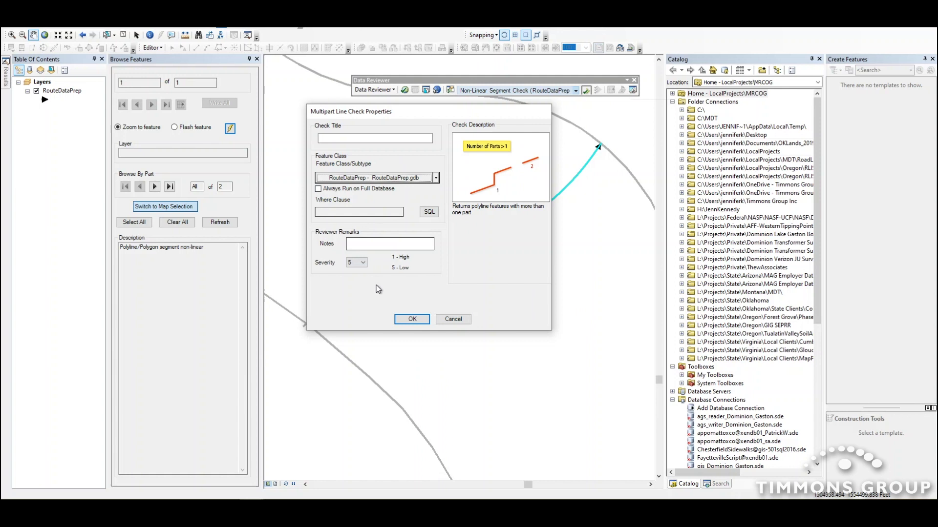
{"action": "left_click", "coordinate": [412, 319]}
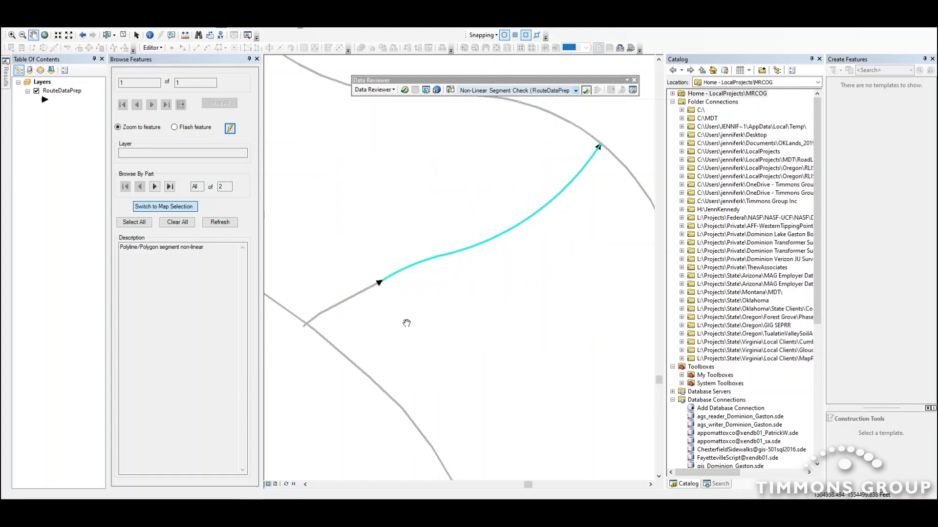
- Run the Multipart Line Check on the Full Database and dismiss the no-records message
{"action": "left_click", "coordinate": [585, 91]}
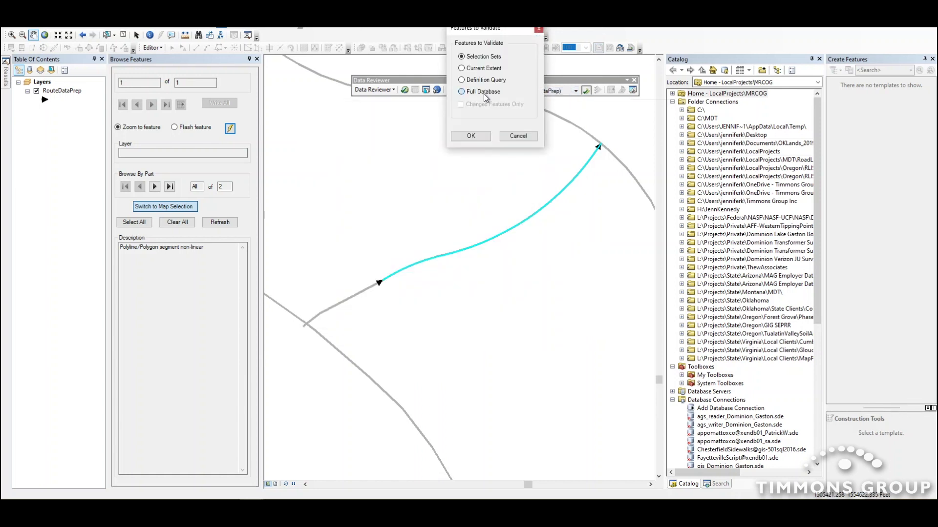
{"action": "left_click", "coordinate": [484, 92]}
{"action": "left_click_drag", "start_coordinate": [481, 28], "coordinate": [396, 168]}
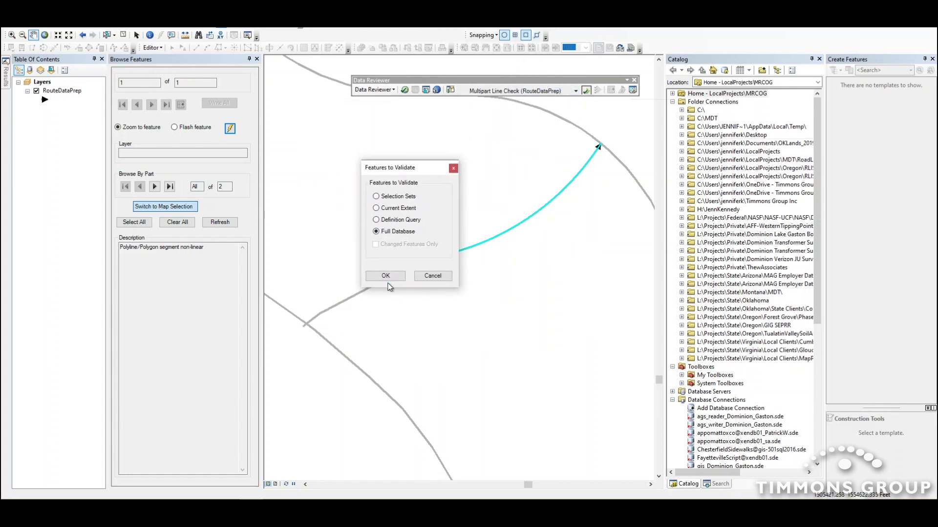
{"action": "left_click", "coordinate": [386, 276]}
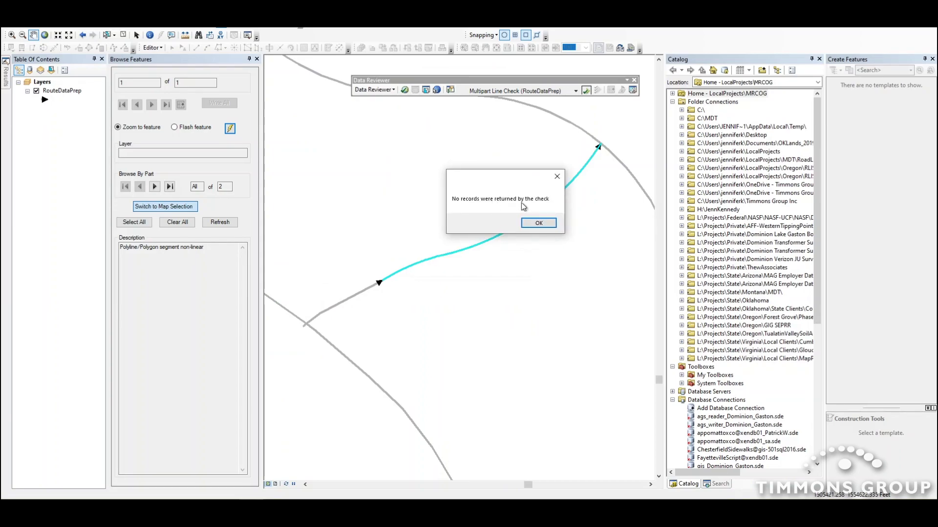
{"action": "left_click", "coordinate": [540, 223]}
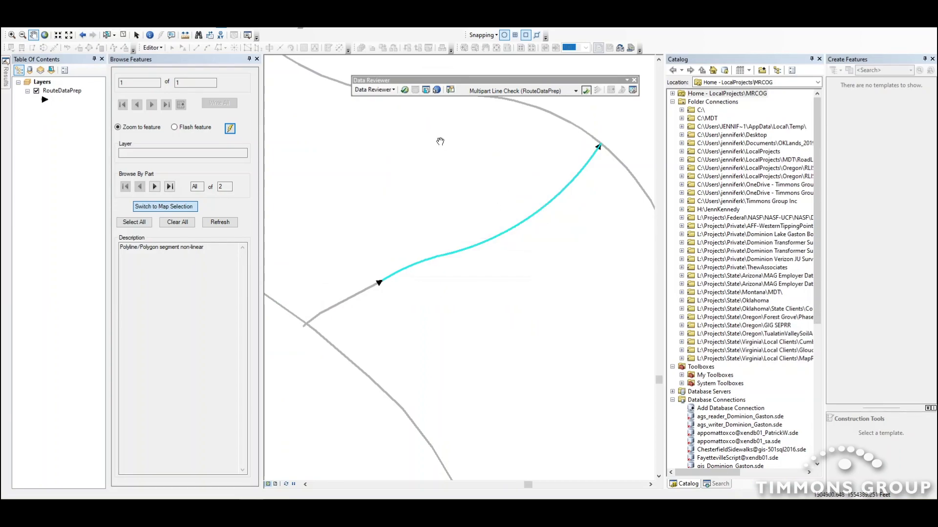
{"action": "left_click_drag", "start_coordinate": [431, 82], "coordinate": [412, 117]}
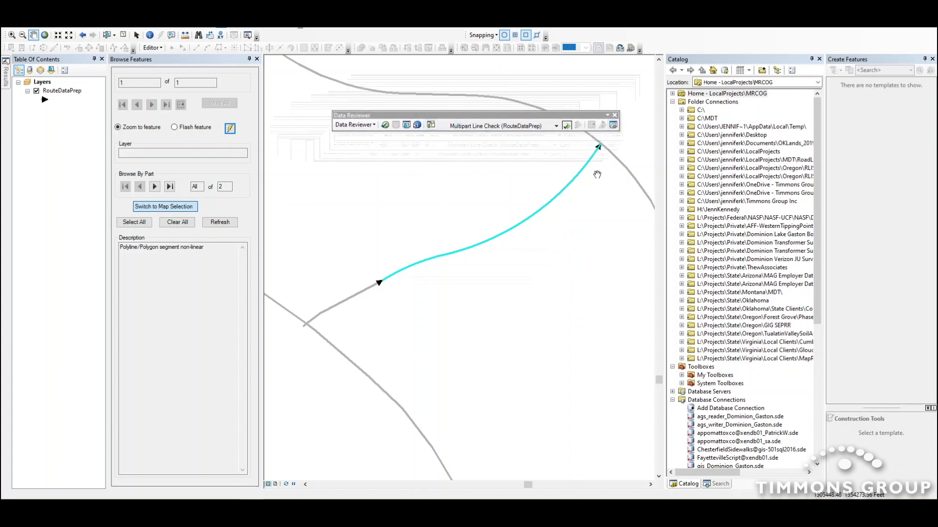
{"action": "left_click_drag", "start_coordinate": [551, 118], "coordinate": [523, 117]}
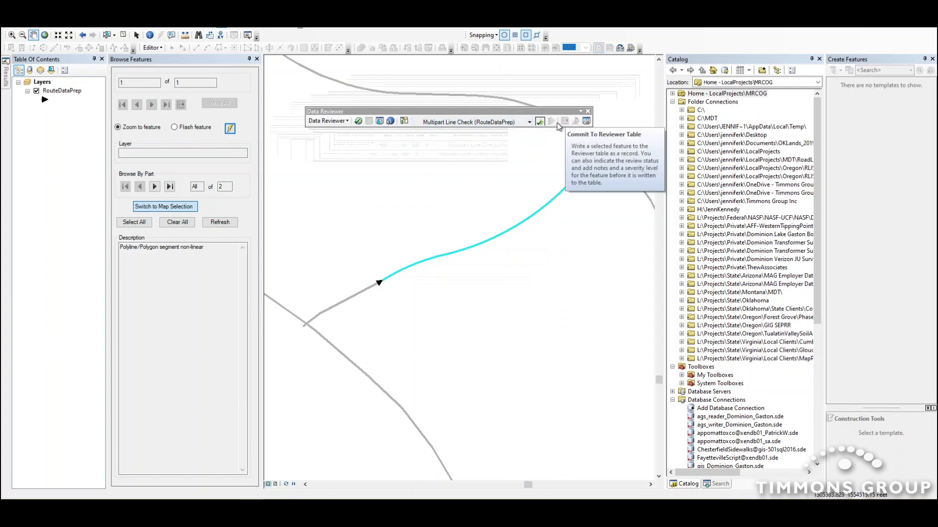